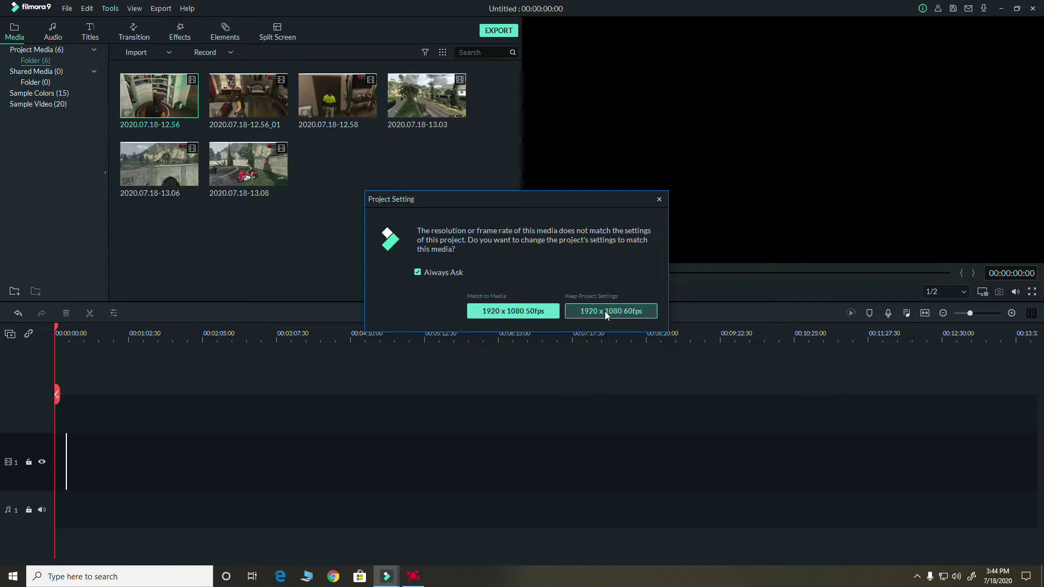
Keep the project at 1920 x 1080 60fps and replace the added clip with 2020.07.18-12.56_01 at the start of video track 1.
left_click(605, 311)
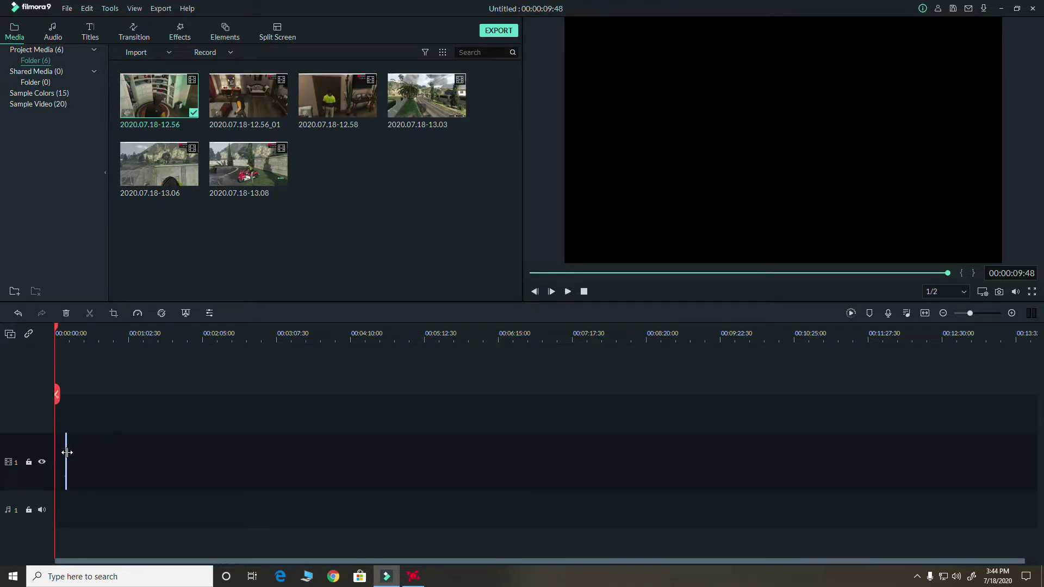
key("ctrl+z")
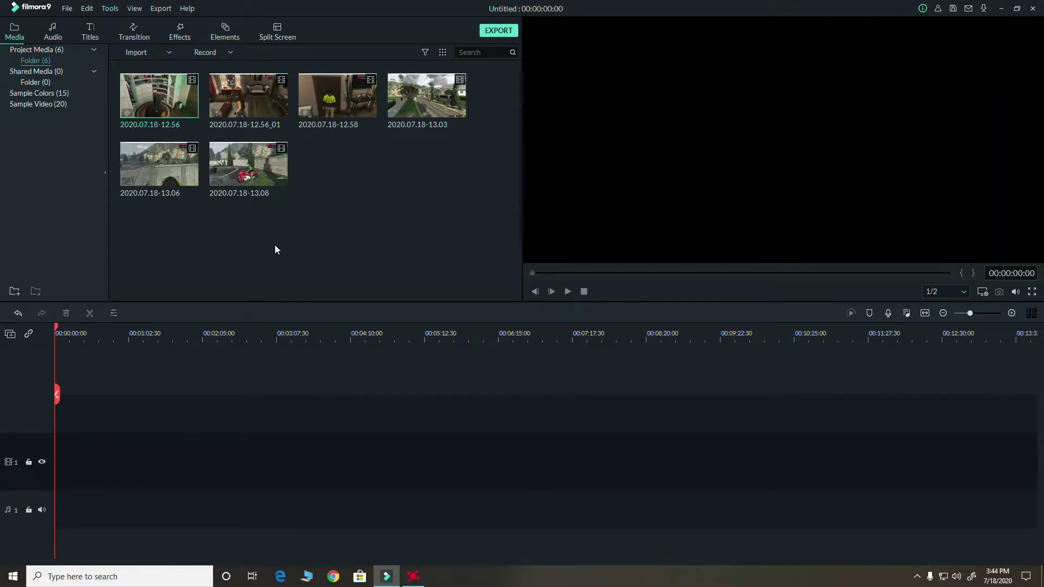
left_click_drag(266, 115, 61, 461)
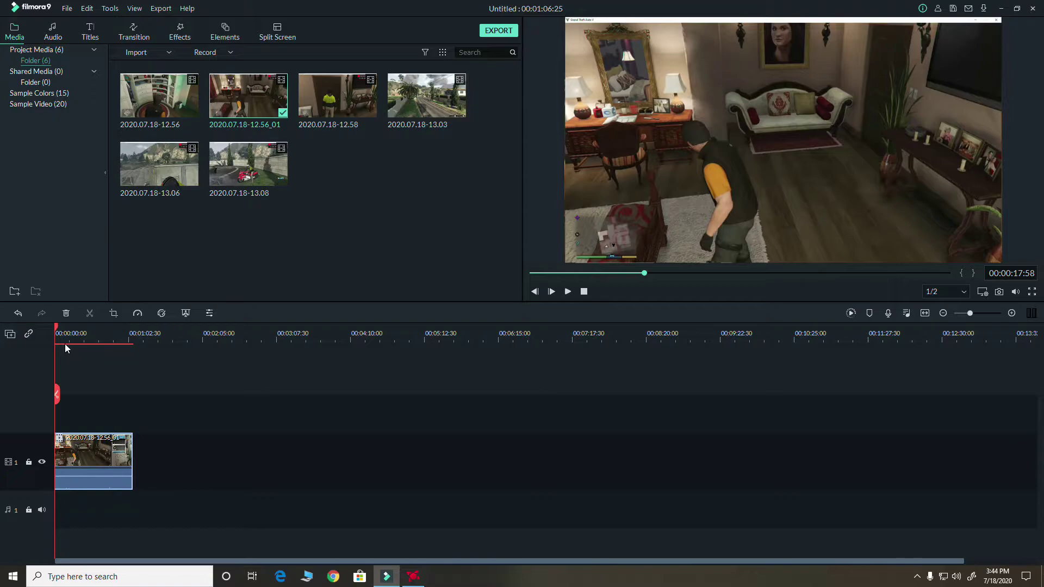
left_click_drag(57, 328, 64, 329)
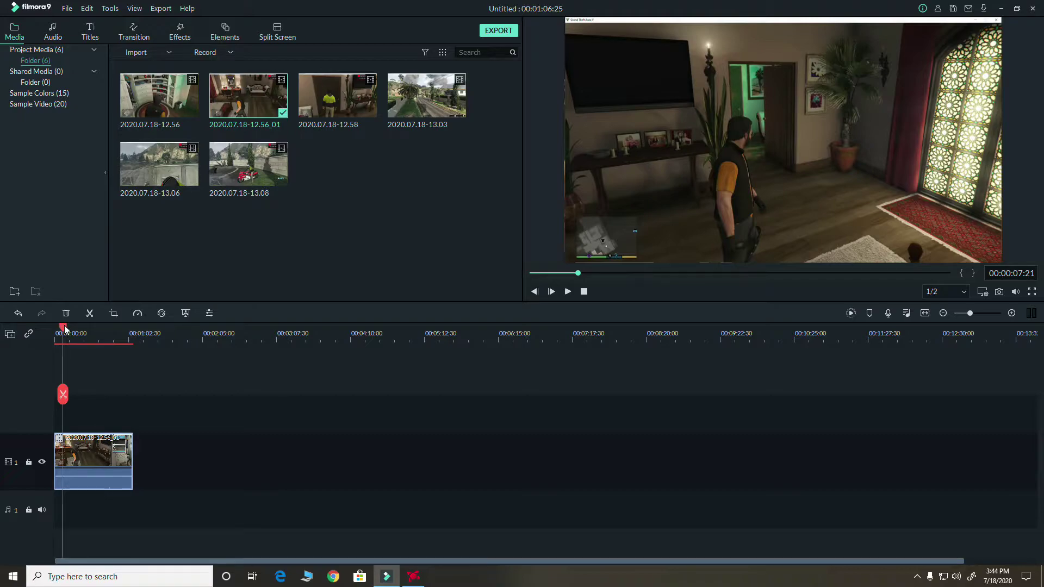
left_click_drag(63, 327, 62, 328)
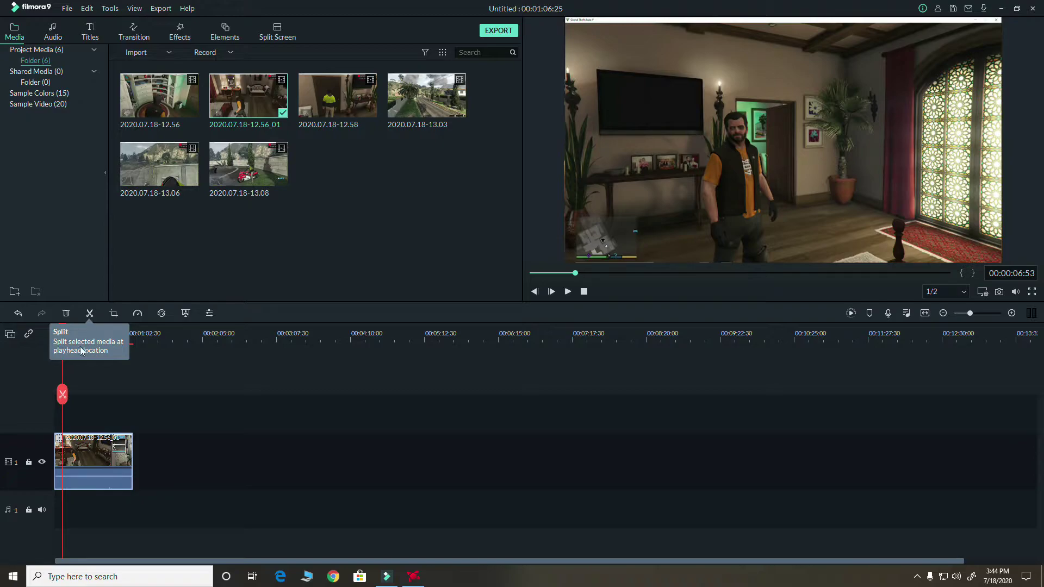
key("Delete")
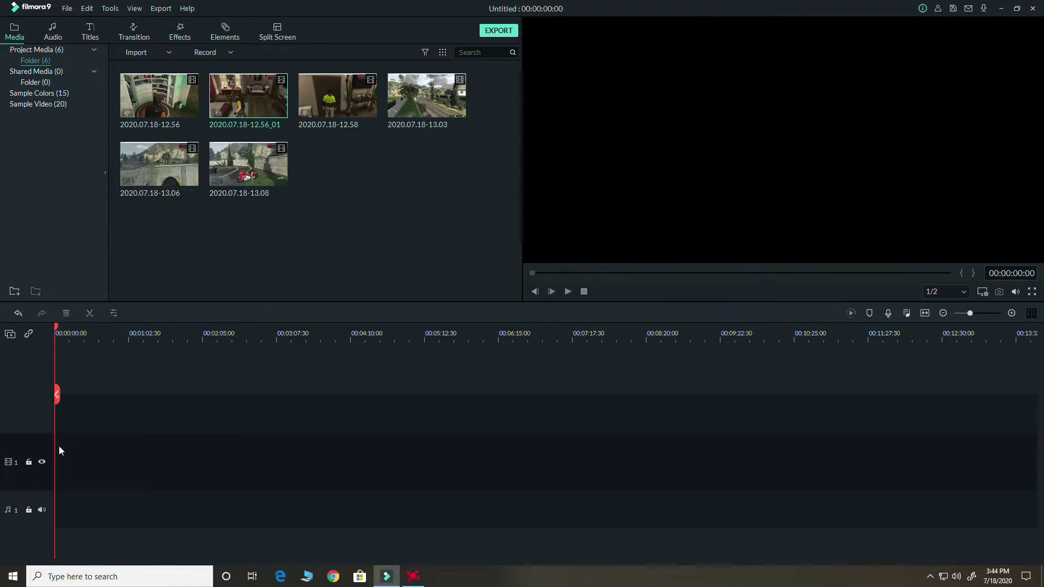
key("ctrl+z")
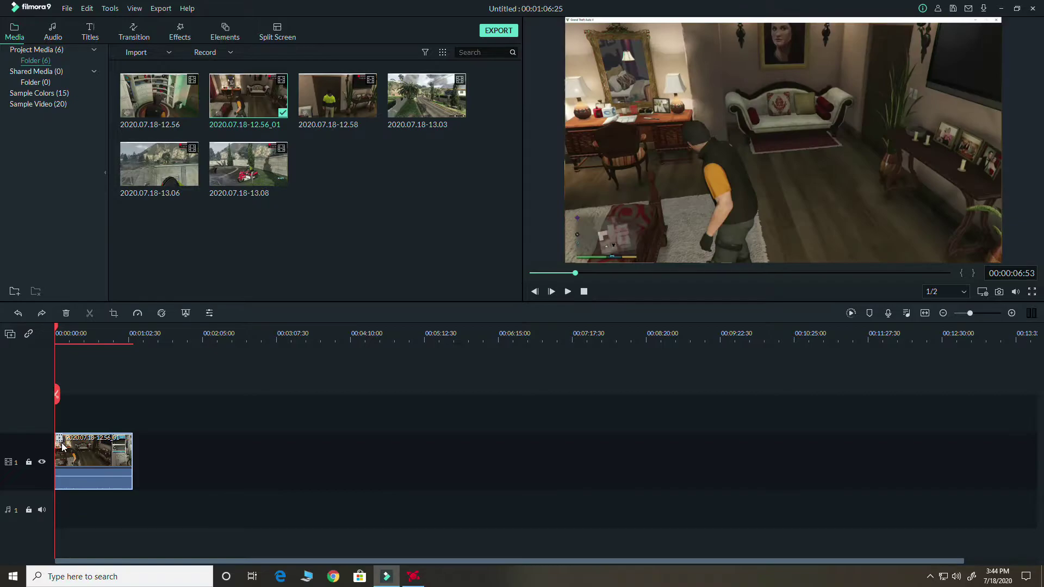
Split the 2020.07.18-12.56_01 clip at 00:00:05:58 and delete its opening portion.
left_click(60, 331)
left_click_drag(60, 331, 63, 331)
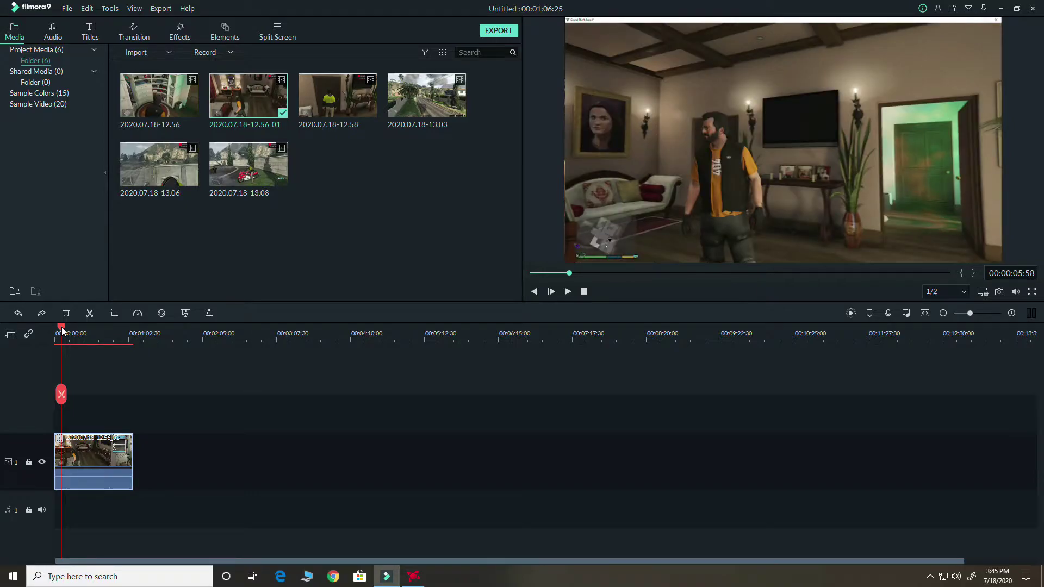
left_click(90, 315)
left_click(58, 453)
key("Delete")
Stretch the first clip slightly upward in the preview so the white window bar falls outside the frame, and play it back.
left_click(624, 223)
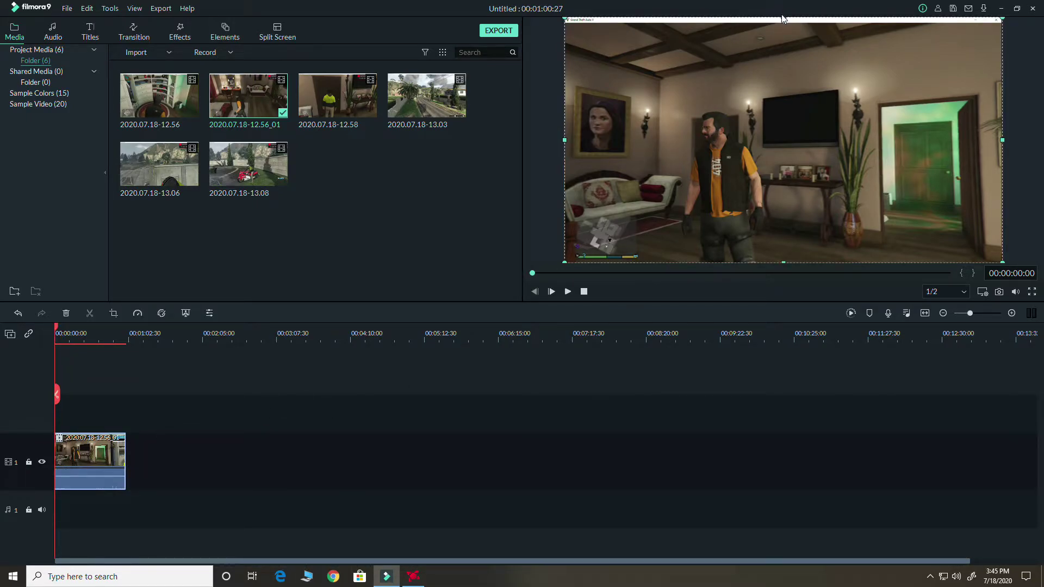
left_click_drag(783, 18, 784, 10)
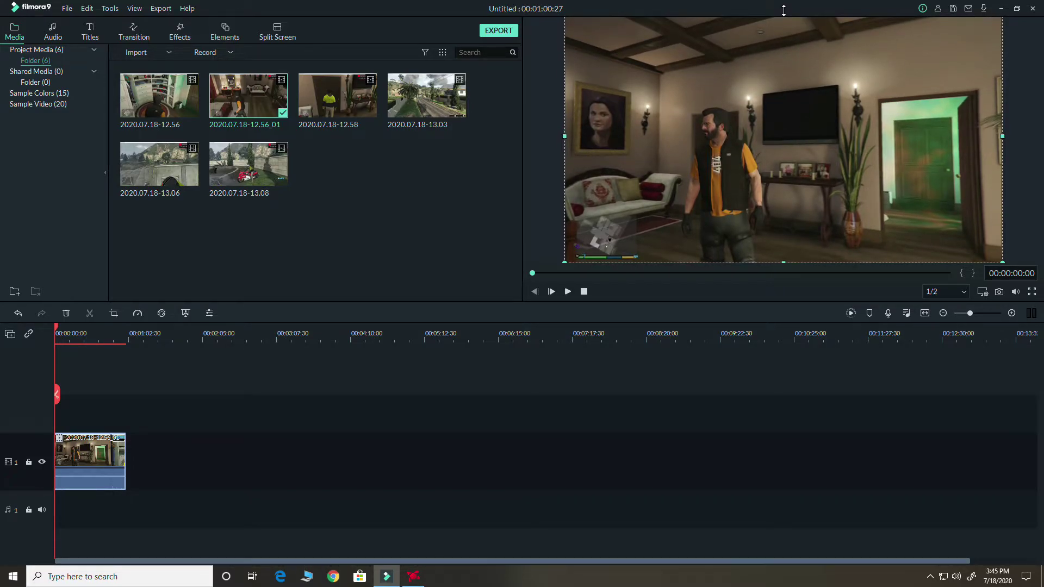
left_click(708, 515)
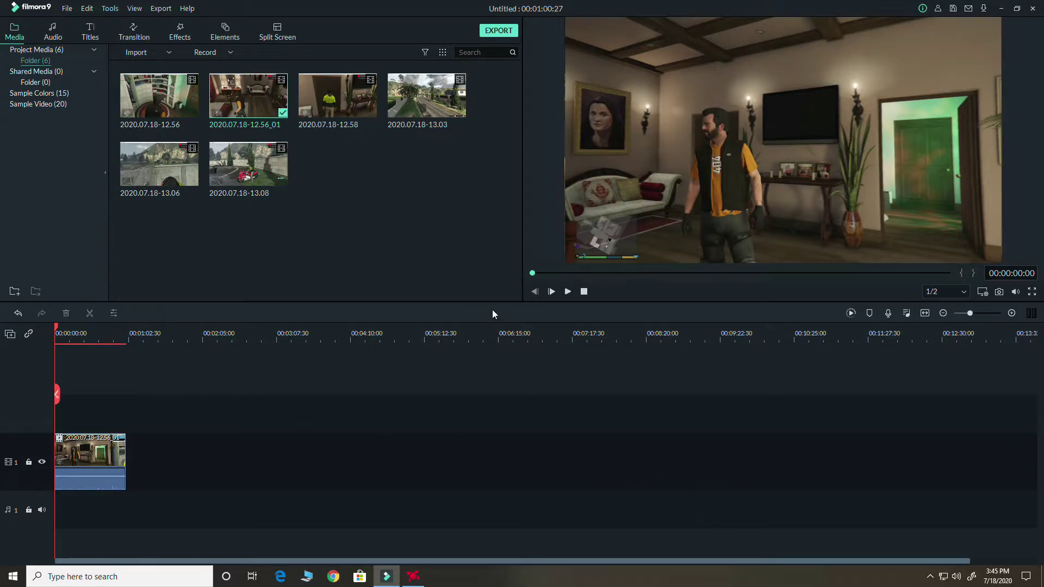
left_click(567, 292)
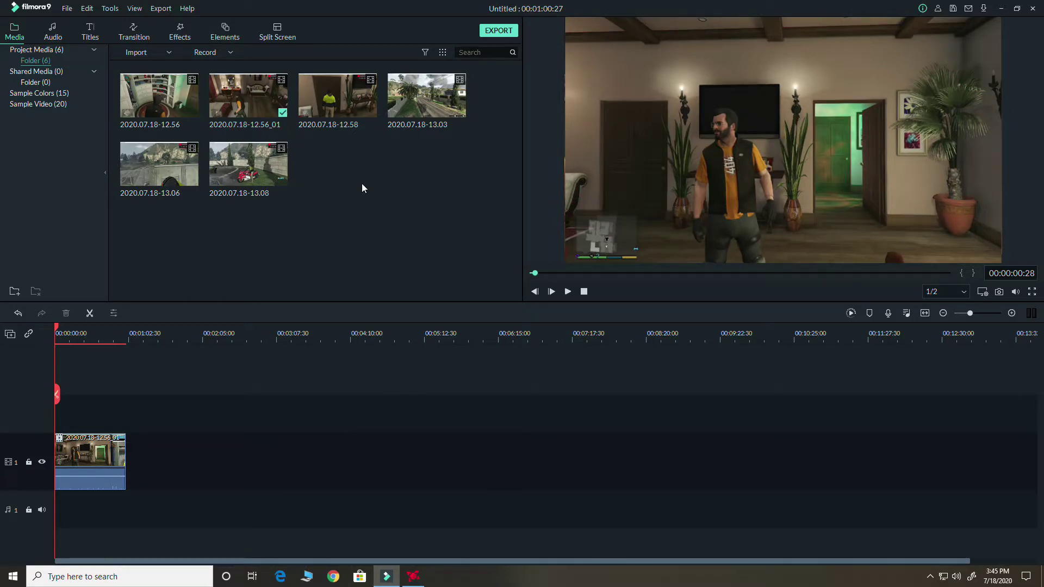
Place 2020.07.18-12.58 on video track 1 at 00:01:21:20 and ripple-delete its opening up to 00:01:26:51.
left_click_drag(57, 334, 151, 349)
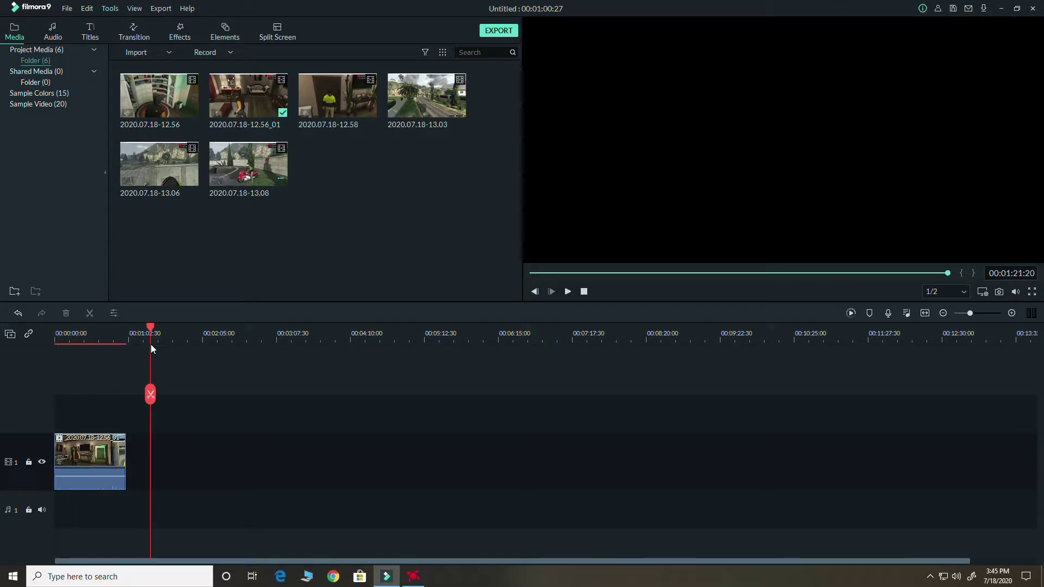
left_click_drag(343, 113, 158, 472)
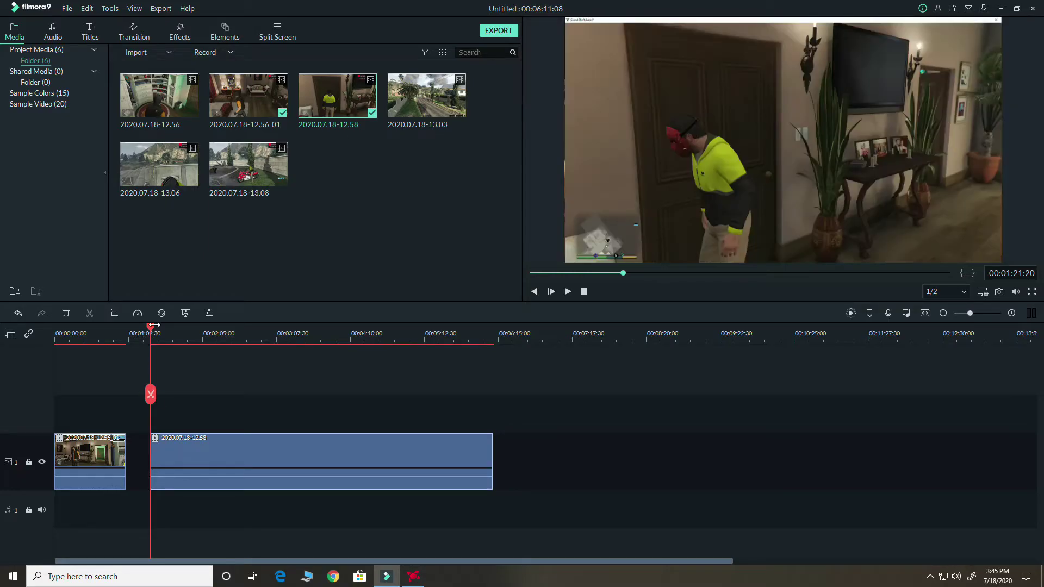
left_click_drag(152, 331, 157, 333)
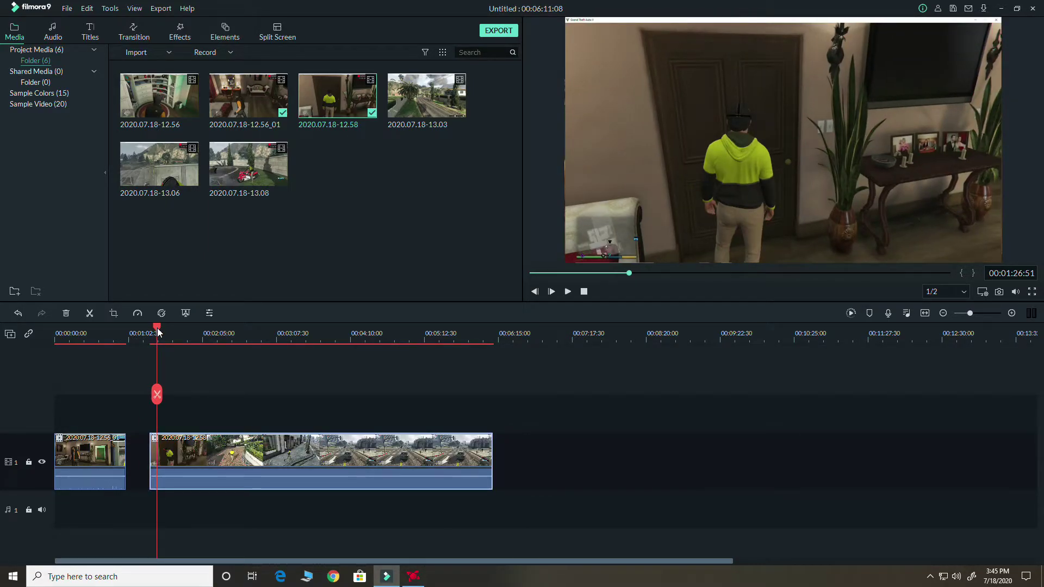
left_click(90, 314)
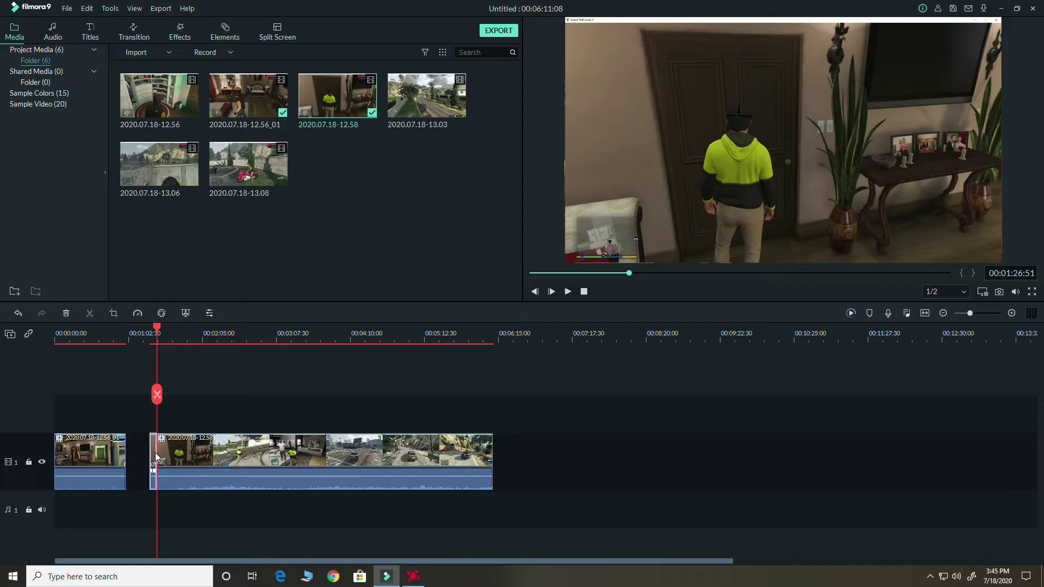
key("shift+Delete")
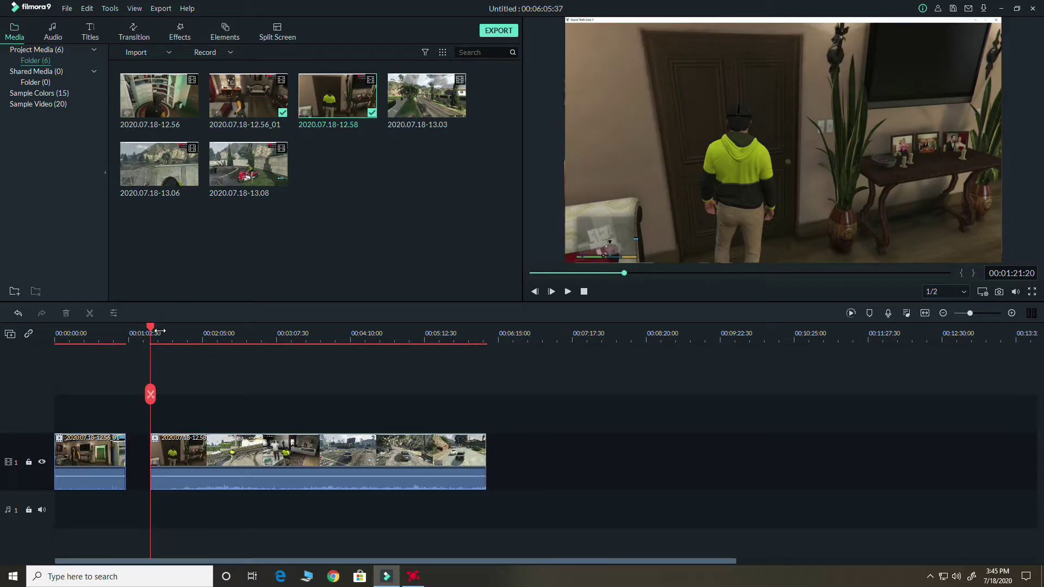
Split the 2020.07.18-12.58 clip at 00:04:14:08 and 00:04:39:52, and ripple-delete the section between the cuts.
left_click_drag(153, 331, 355, 351)
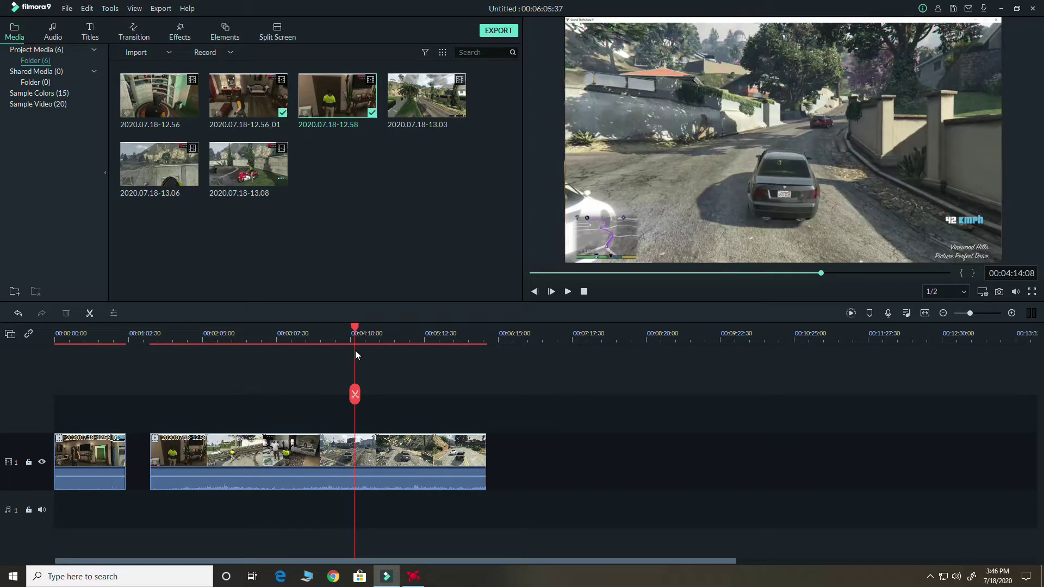
left_click(91, 313)
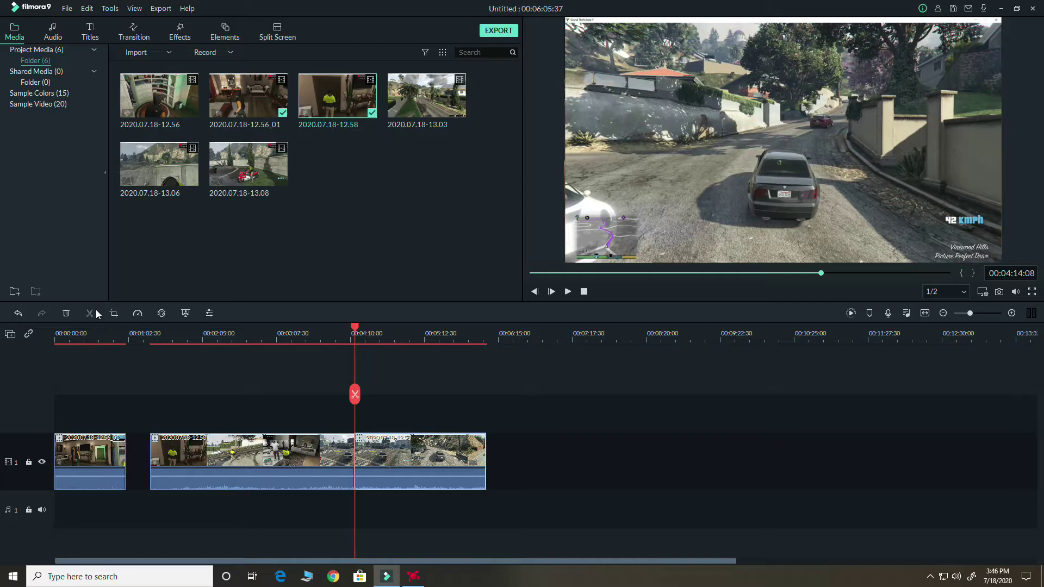
left_click_drag(356, 331, 386, 335)
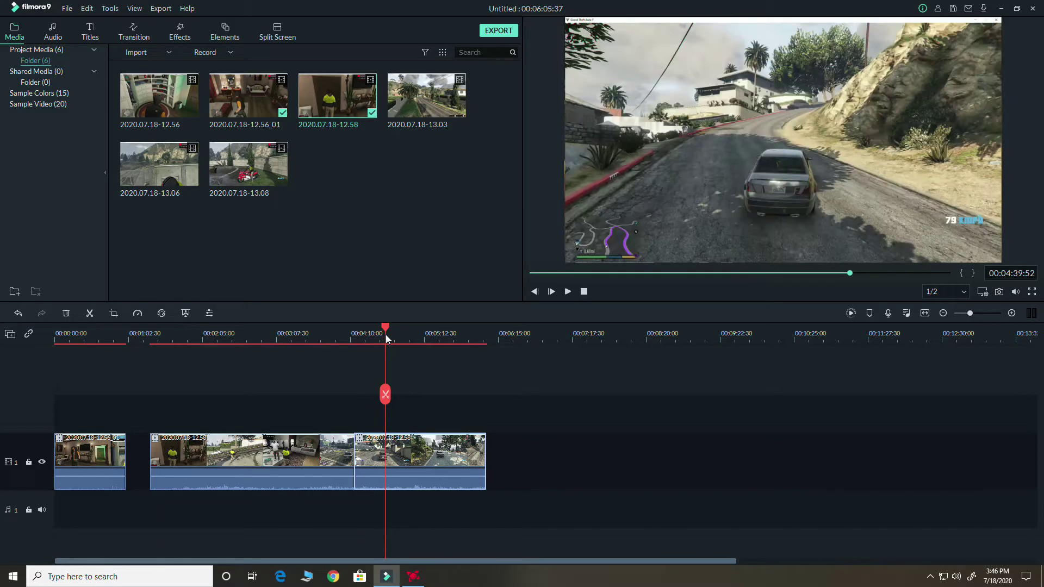
left_click(91, 314)
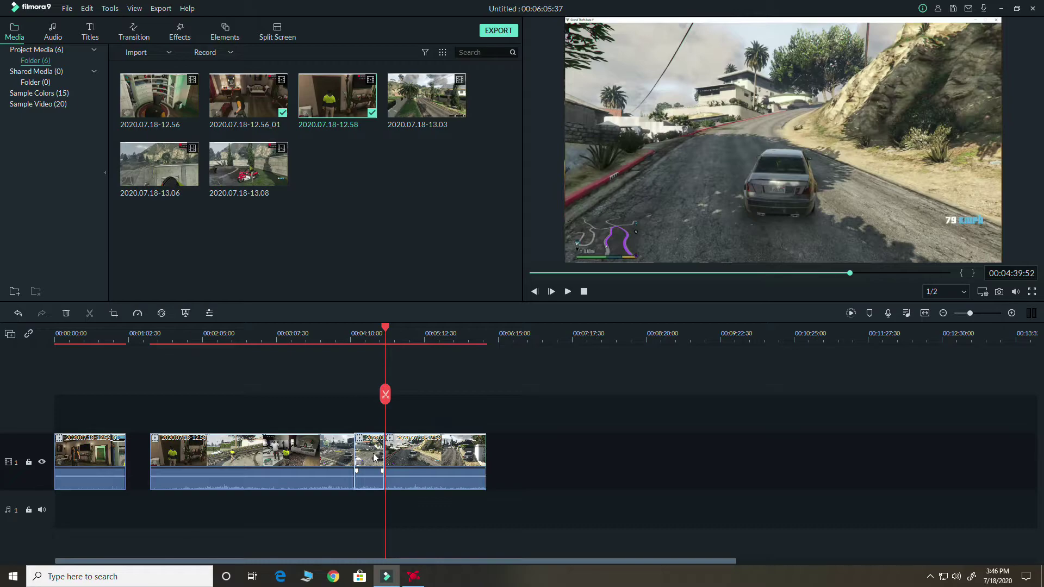
key("shift+Delete")
Stretch the 2020.07.18-12.58 segment before the cut slightly upward to hide the white window bar, and play it briefly.
left_click(319, 453)
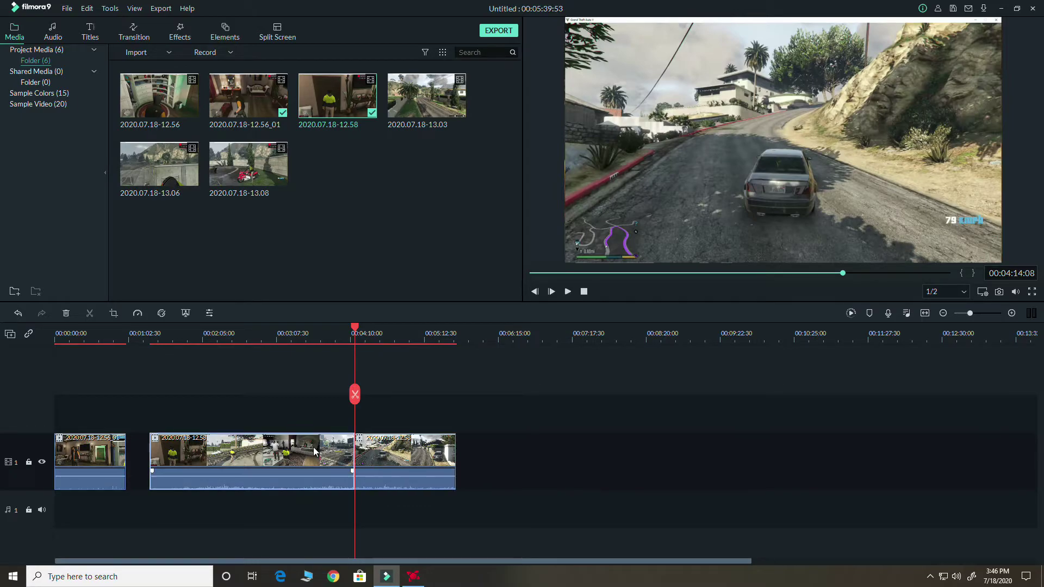
left_click_drag(354, 333, 338, 333)
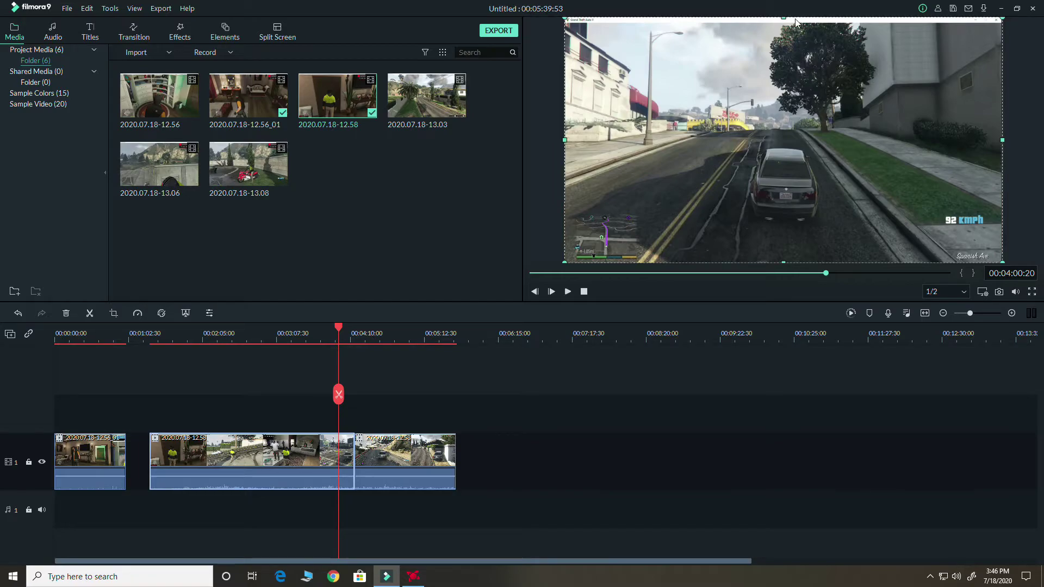
left_click_drag(784, 18, 781, 11)
left_click(631, 447)
left_click(567, 292)
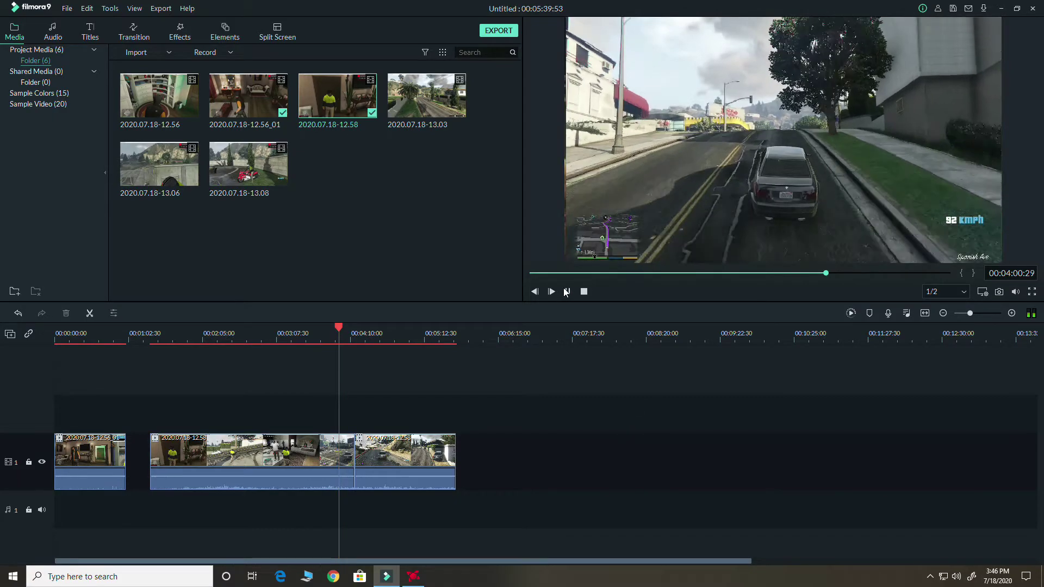
left_click(566, 293)
Stretch the last segment after the cut slightly upward so its white window bar leaves the frame, and check its playback.
left_click_drag(339, 327, 361, 334)
left_click(397, 456)
left_click(817, 25)
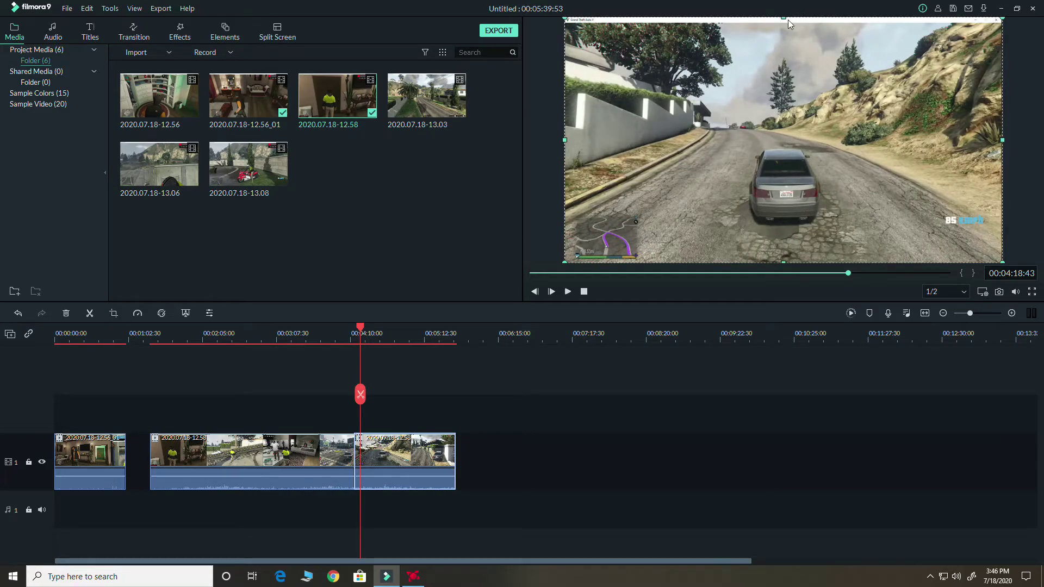
left_click_drag(785, 18, 784, 11)
left_click(712, 508)
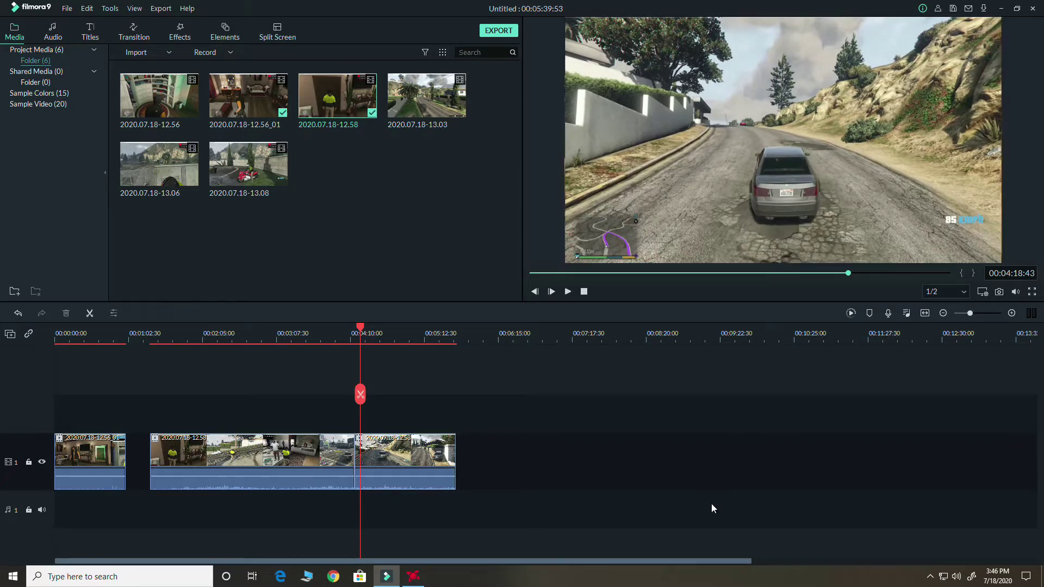
left_click(574, 292)
left_click(572, 291)
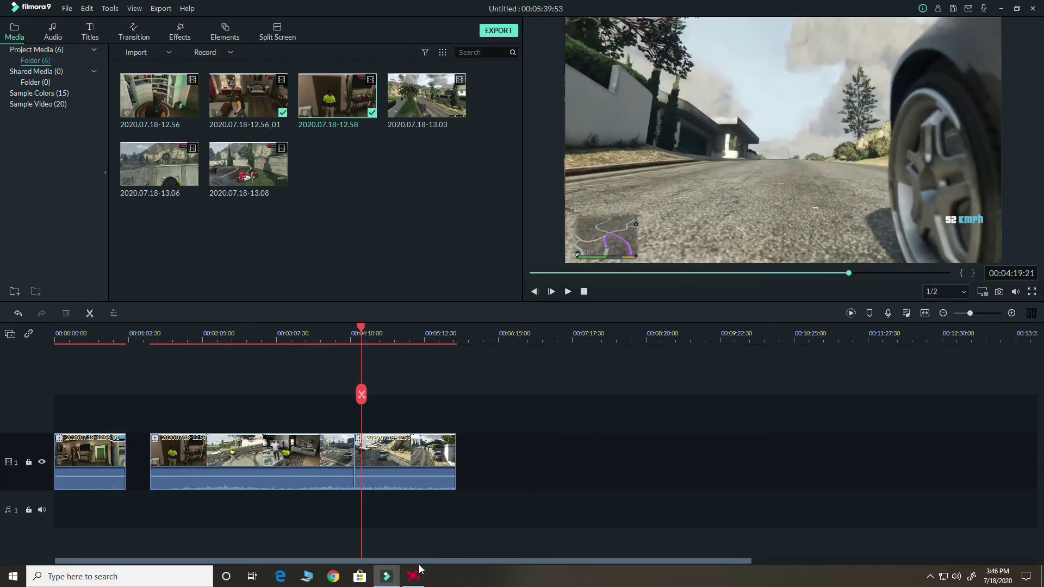
mouse_move(418, 575)
left_click_drag(365, 334, 479, 382)
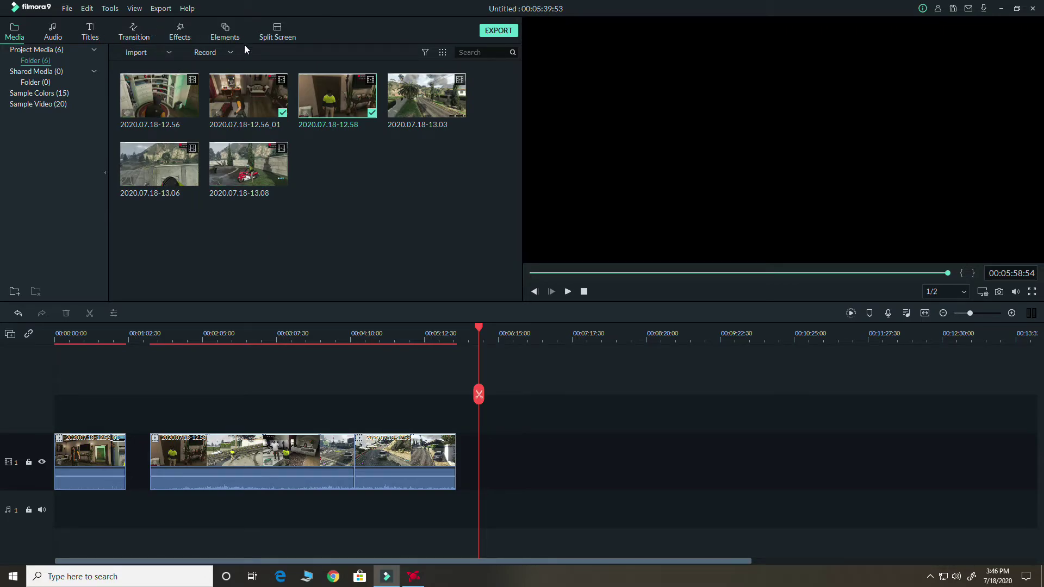
left_click_drag(482, 328, 306, 361)
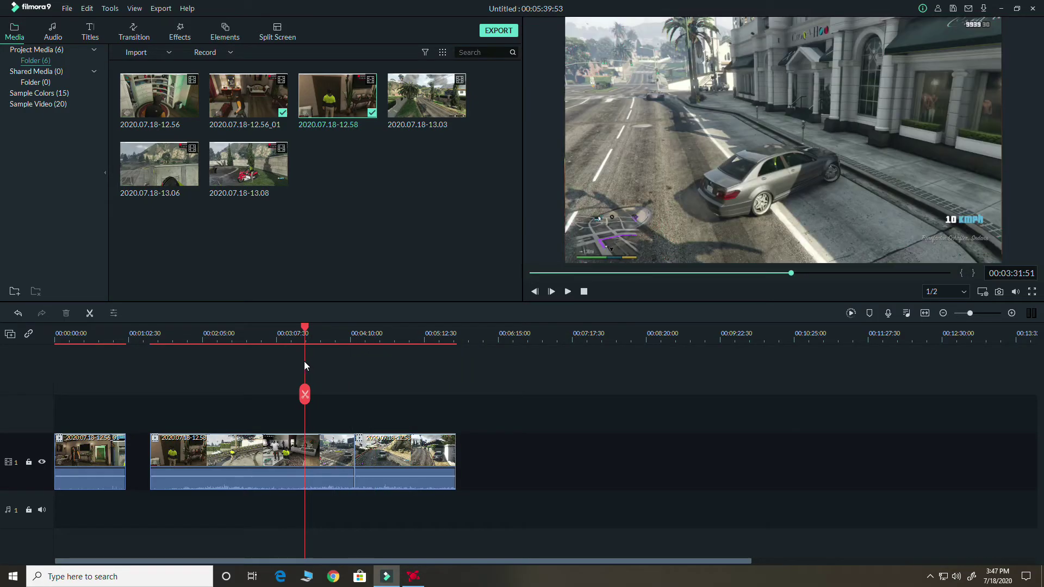
Open Advanced Color Correction for the first 2020.07.18-12.58 segment and expand its manual Color adjustments.
left_click(239, 452)
left_click(162, 313)
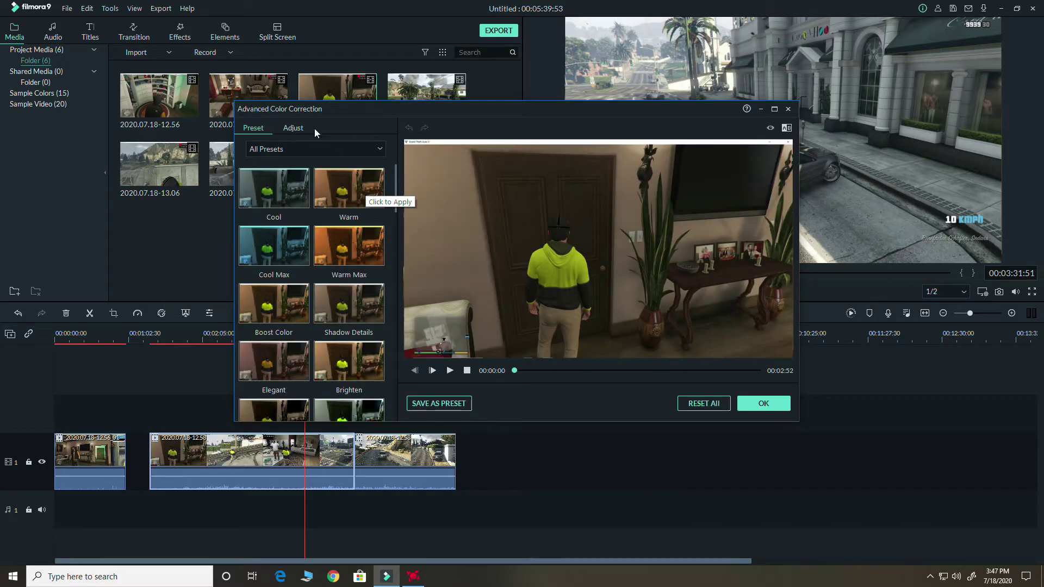
left_click(294, 129)
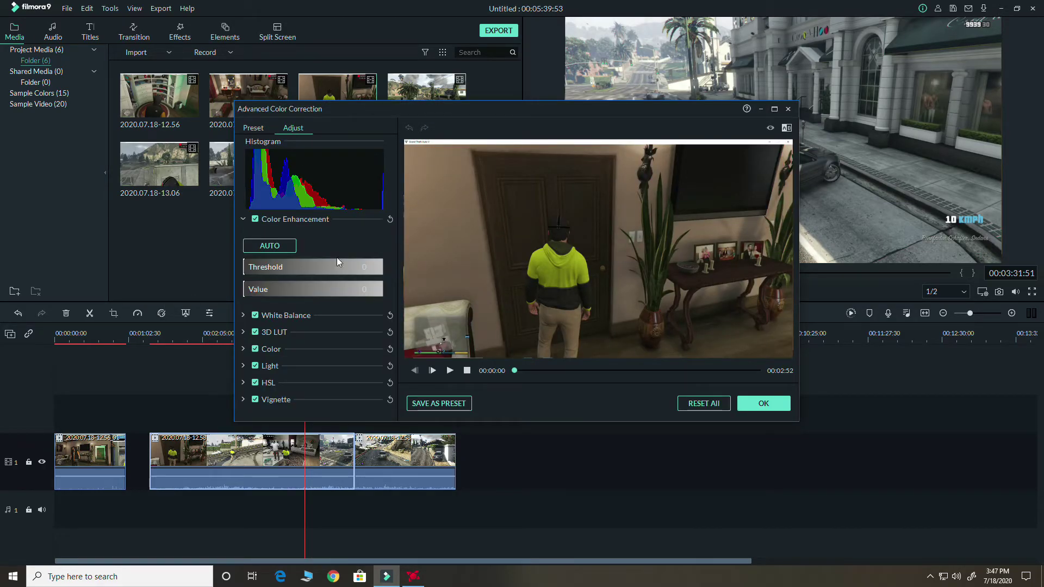
left_click(244, 349)
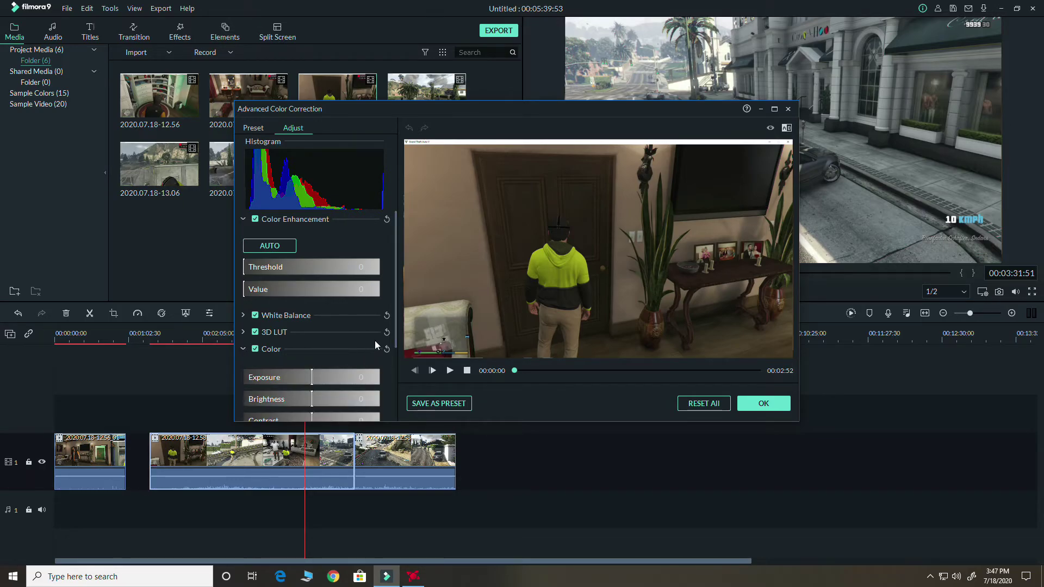
scroll(375, 341, "down", 2)
Try a contrast of 52 on the segment, check it at 00:00:47, and return the contrast to 0.
left_click_drag(327, 402, 312, 374)
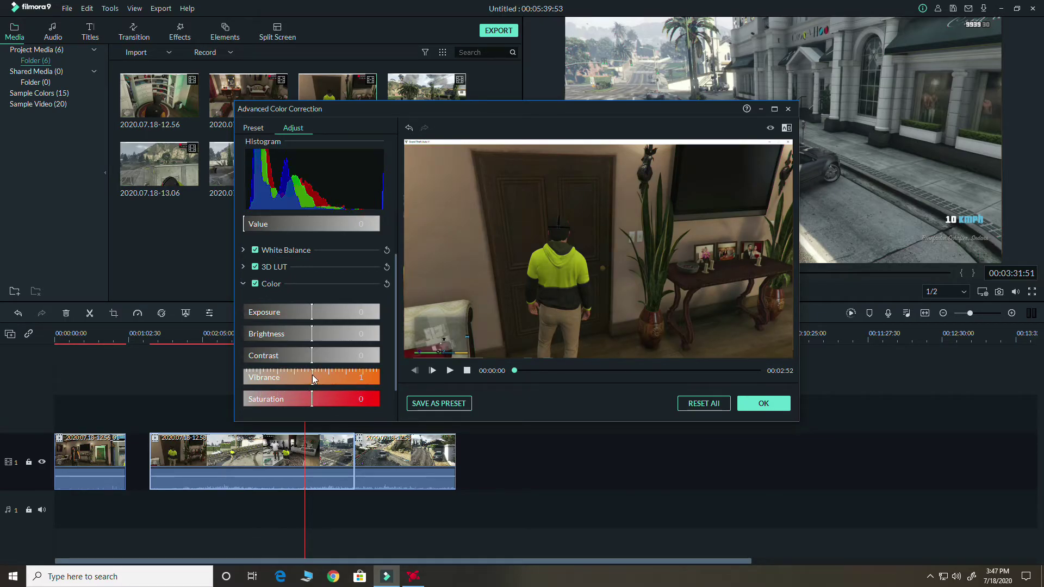
left_click(348, 355)
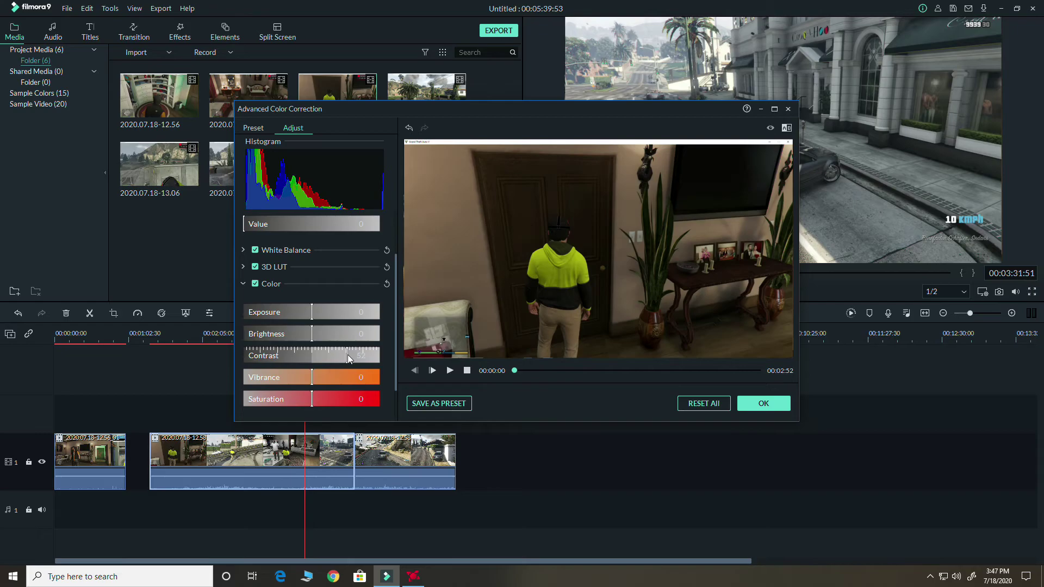
left_click_drag(524, 372, 582, 369)
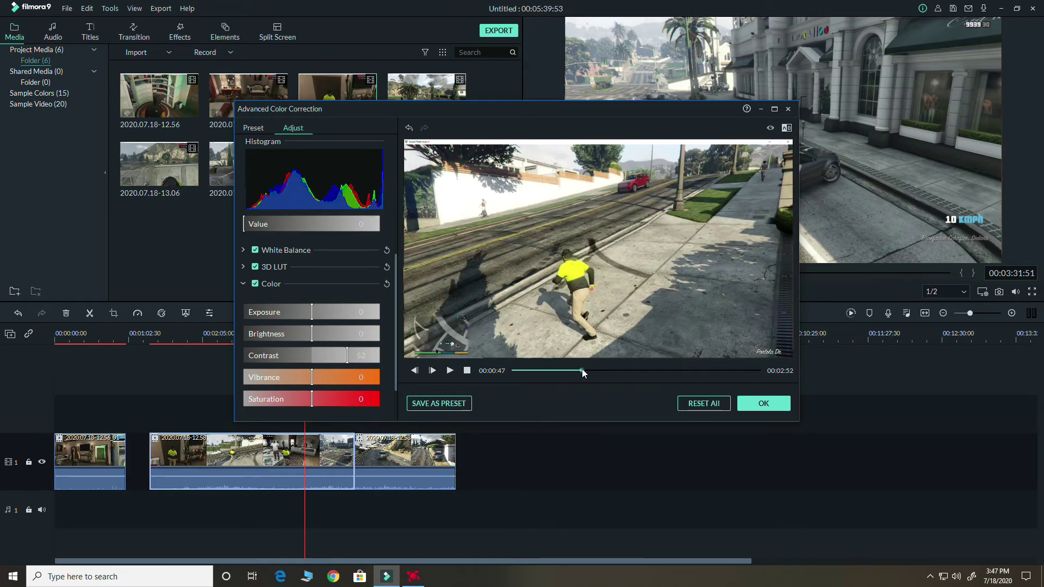
left_click(312, 354)
Set the segment's brightness to 38 and check the look at 00:00:27.
left_click(339, 331)
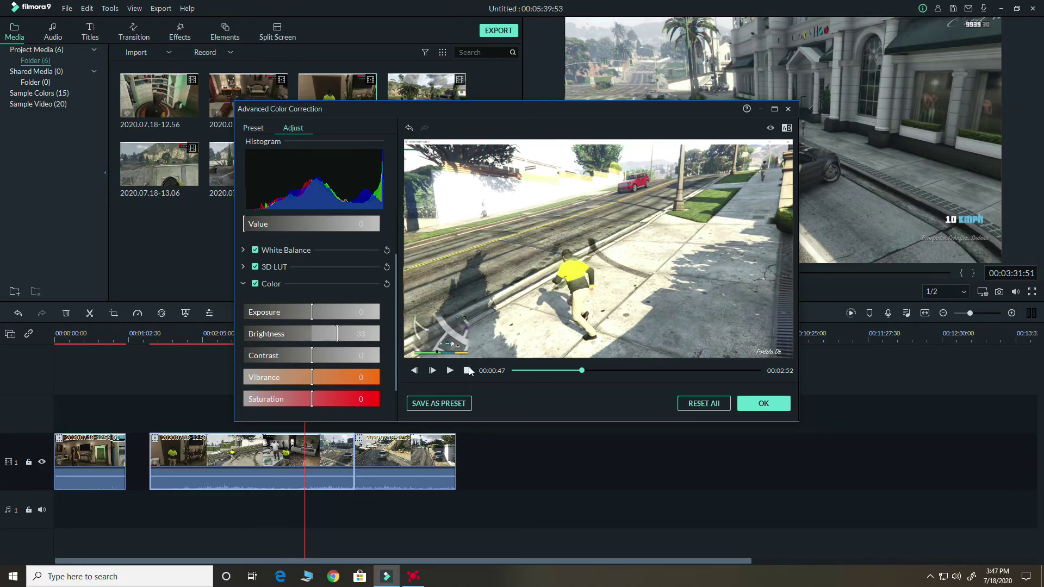
left_click_drag(602, 373, 554, 371)
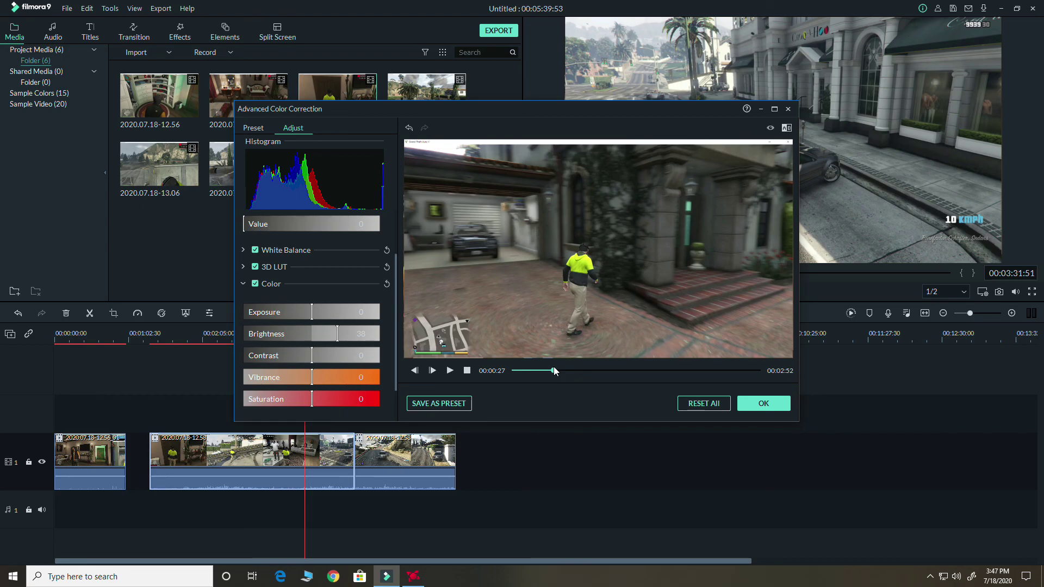